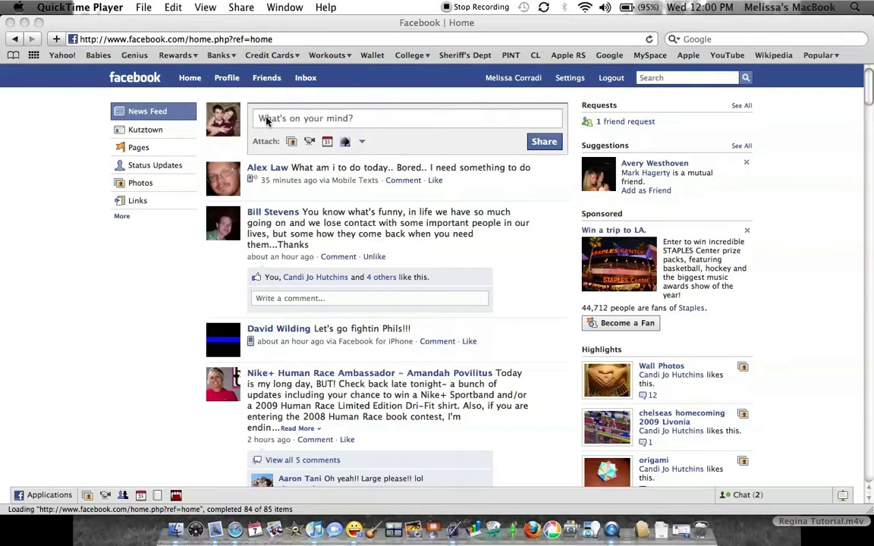
- Start a new photo album from the profile's photos and name it "whatever1"
click(292, 145)
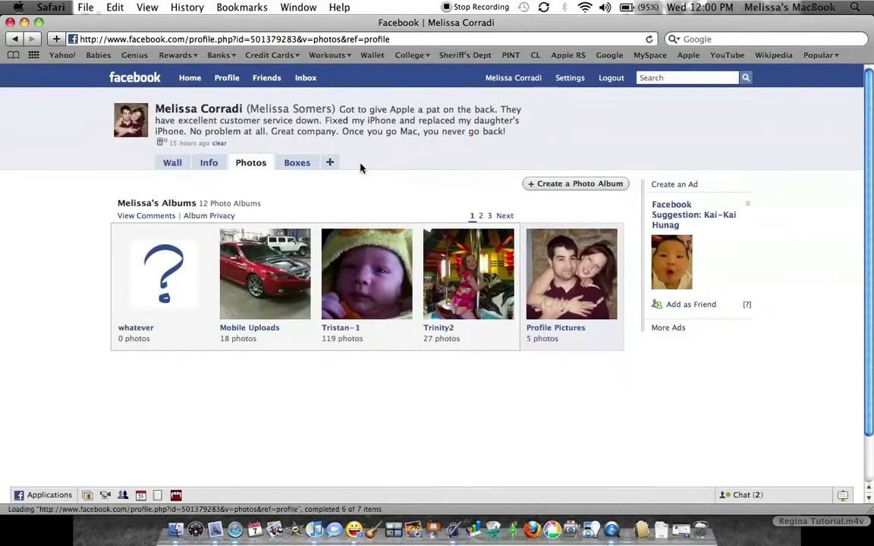
click(540, 187)
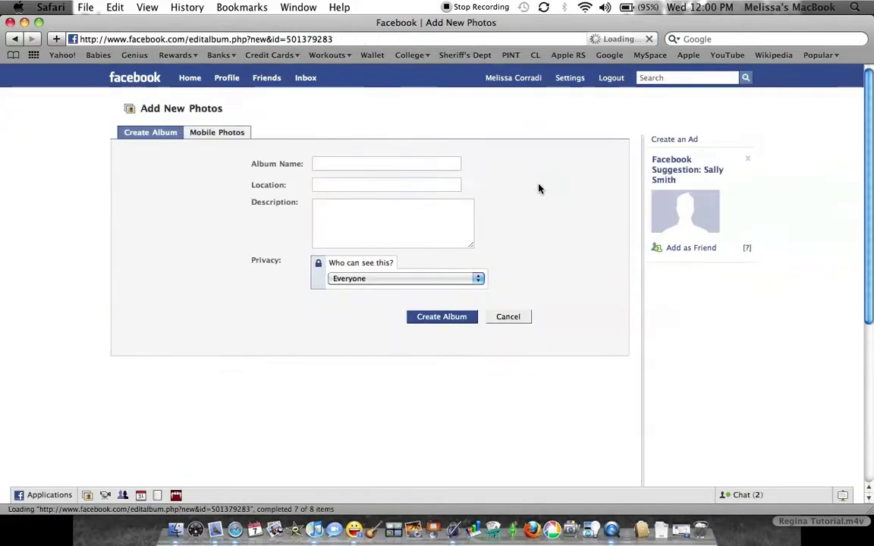
click(344, 164)
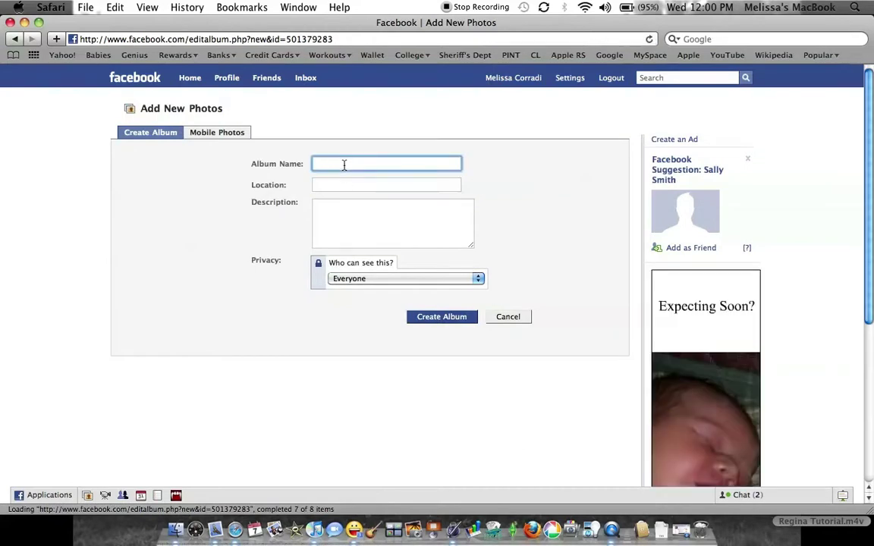
text(whatever1)
- Customize the album's privacy to Only Me with All of My Networks and create the album
click(449, 283)
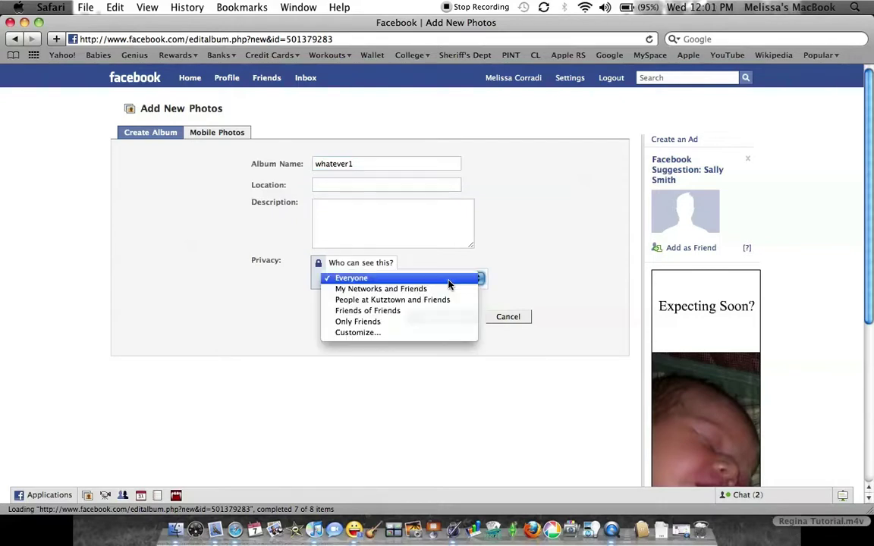
click(385, 333)
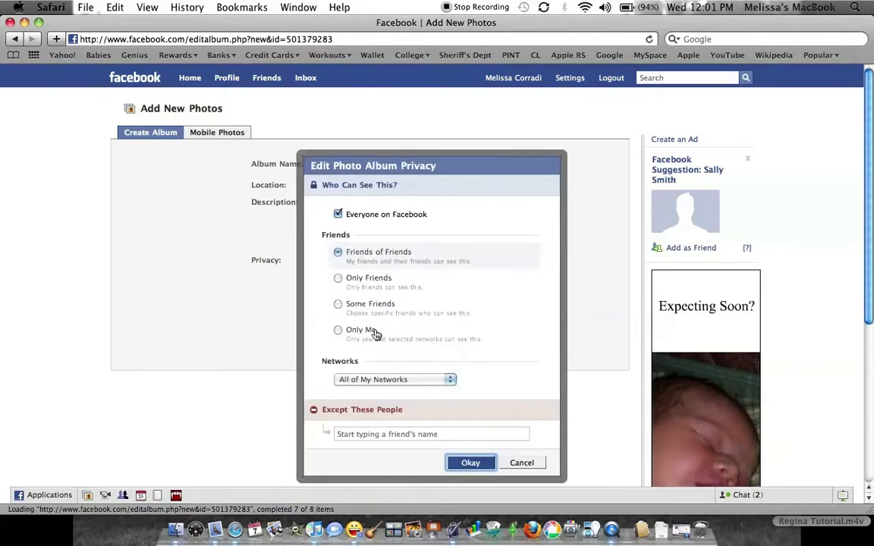
click(338, 331)
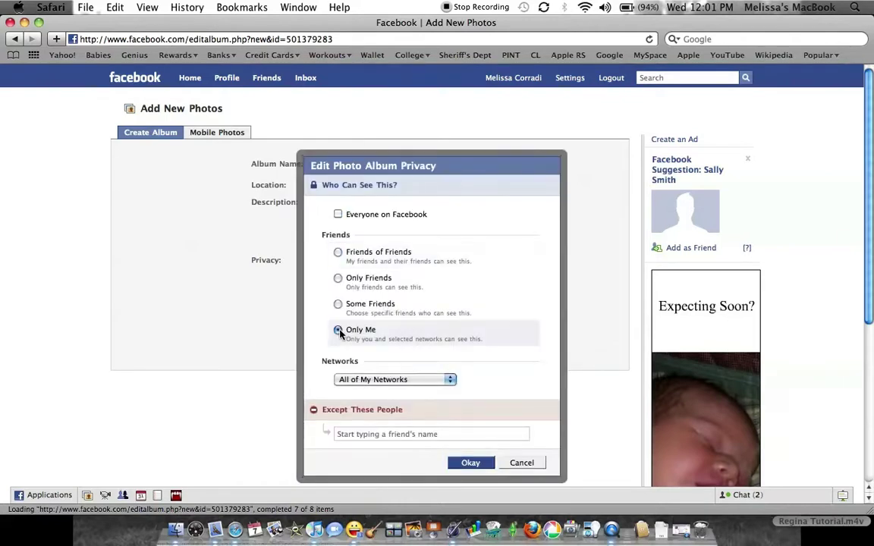
click(470, 464)
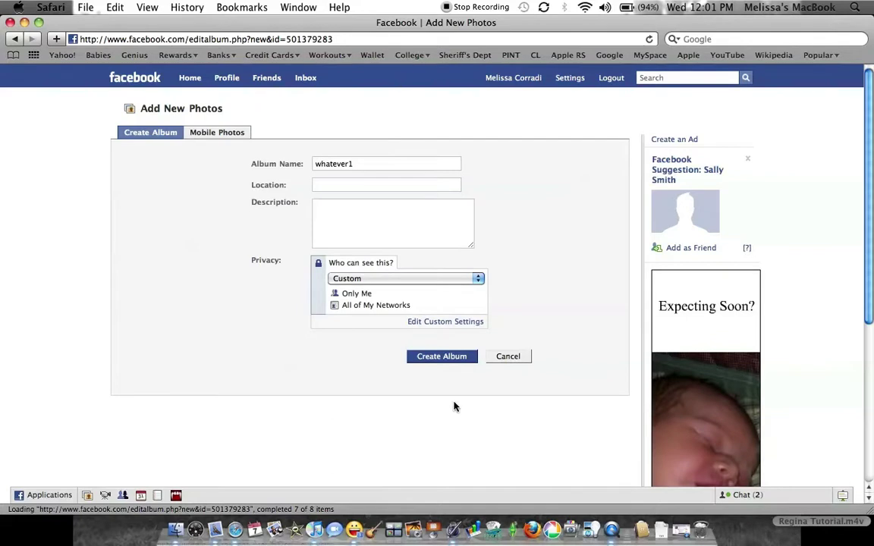
click(445, 357)
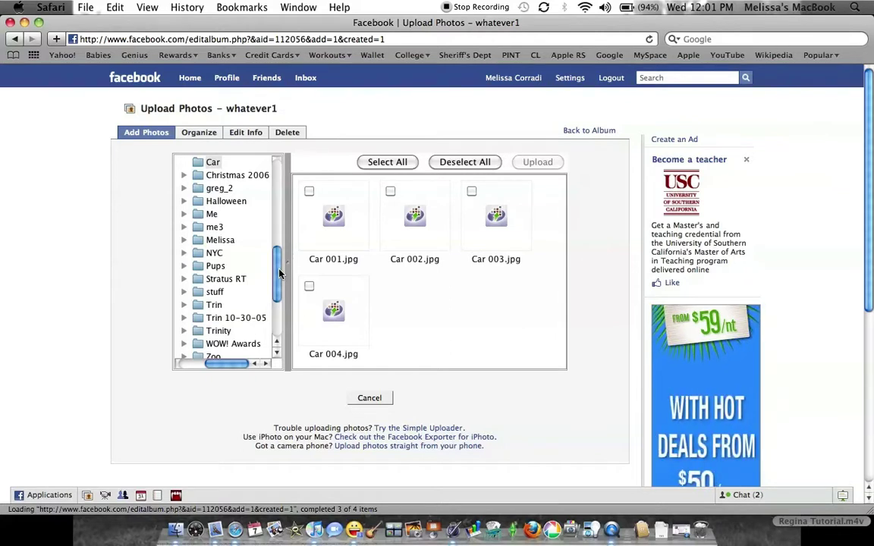
- Browse the uploader's folders to Originals > 2009 in the iPhoto Library and open the second Apr 26, 2009 folder
drag(279, 273, 278, 184)
drag(240, 365, 195, 365)
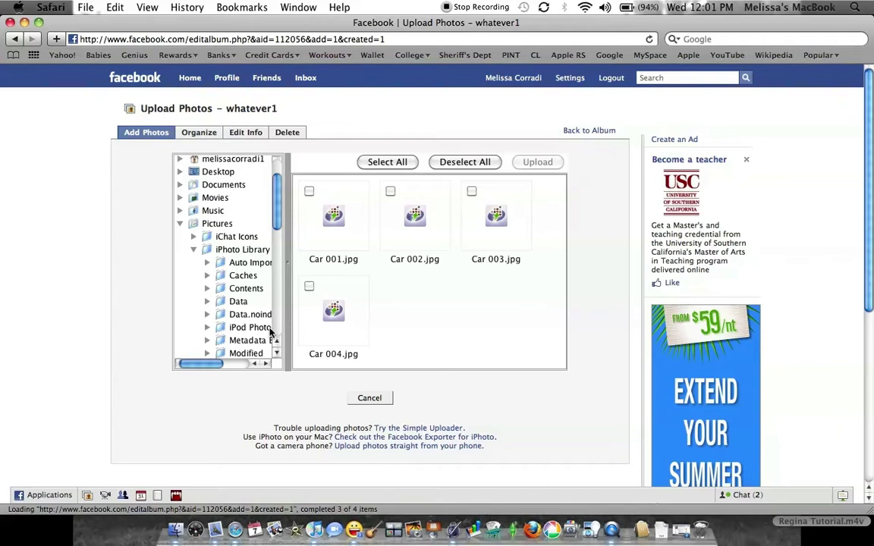
click(277, 354)
click(277, 353)
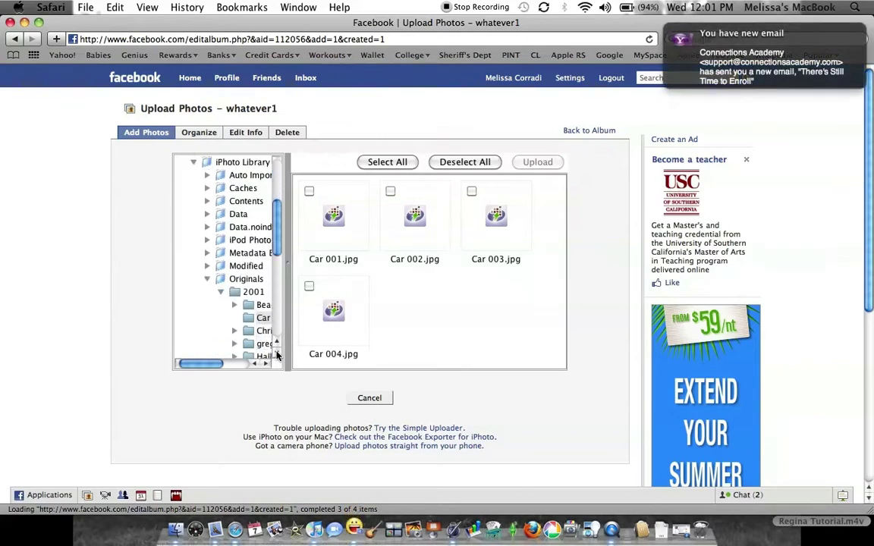
click(277, 354)
click(265, 364)
click(265, 365)
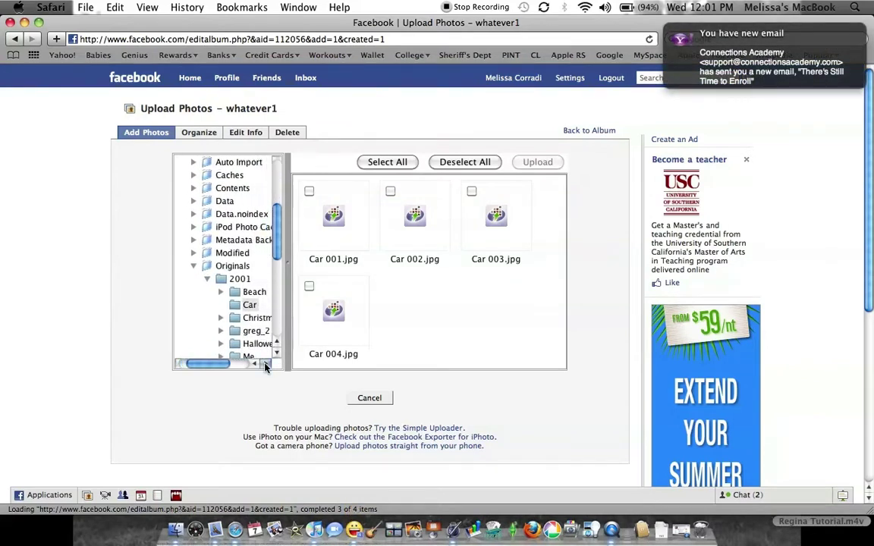
click(265, 365)
click(265, 364)
click(265, 364)
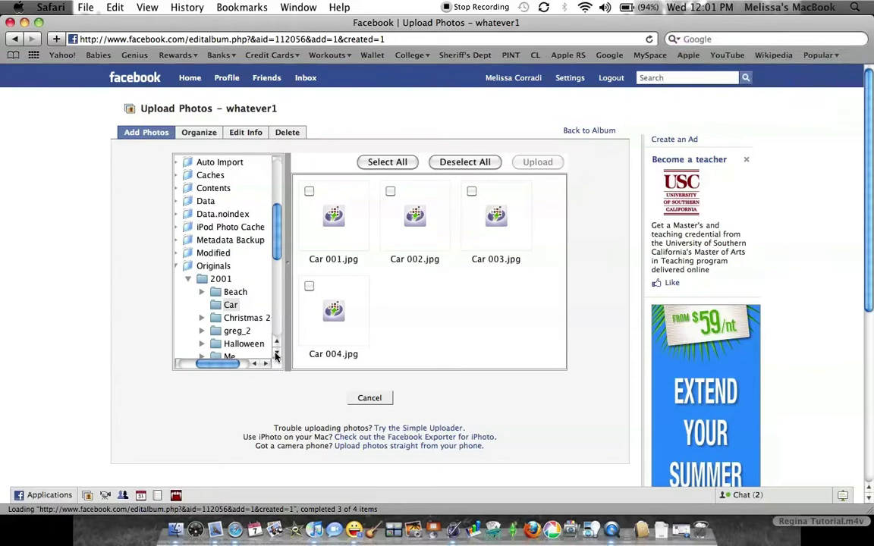
click(277, 354)
click(277, 354)
click(276, 353)
click(277, 353)
click(276, 354)
click(277, 353)
click(277, 353)
click(277, 353)
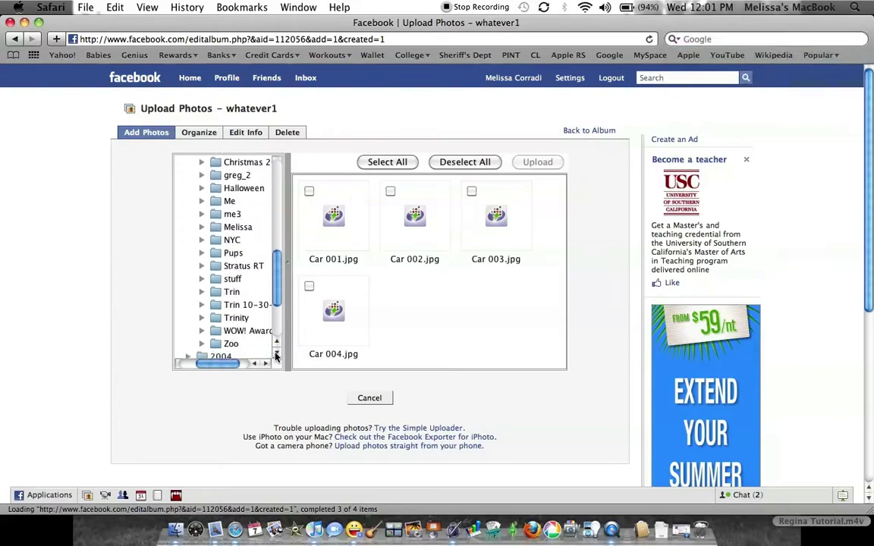
click(277, 354)
click(277, 353)
click(277, 354)
click(277, 354)
click(277, 353)
click(277, 354)
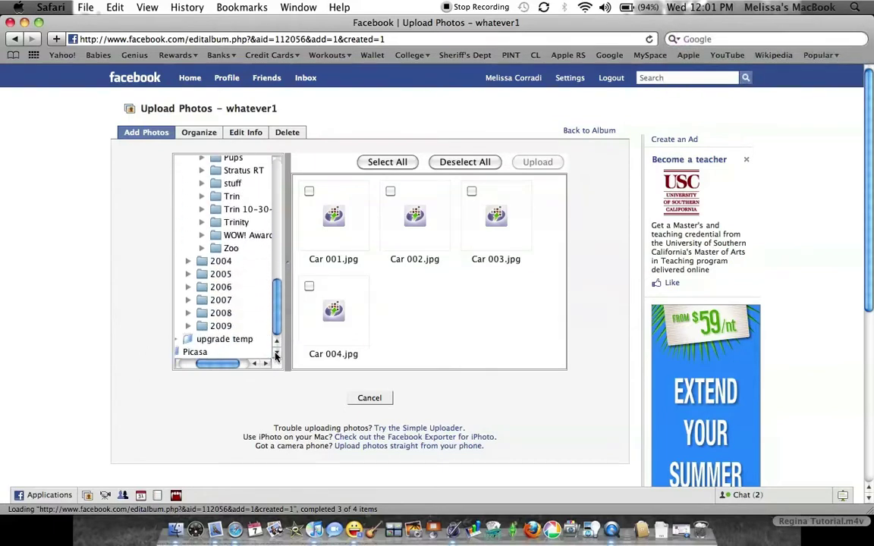
click(187, 326)
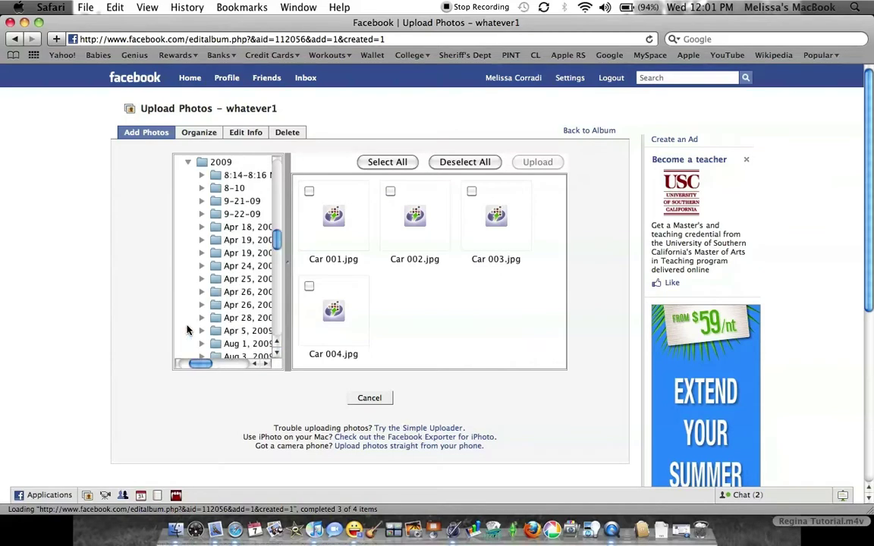
click(219, 305)
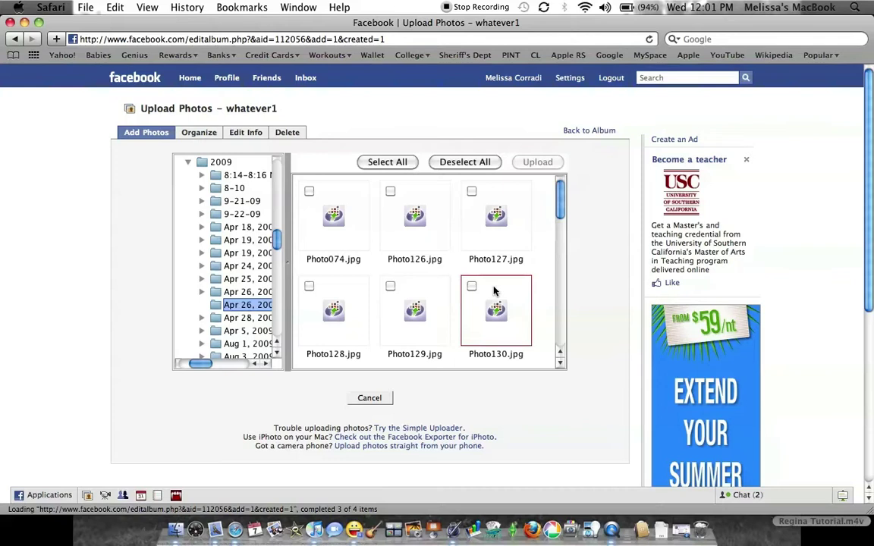
- Switch the photo file view to Icons and back to Thumbnails
right_click(350, 207)
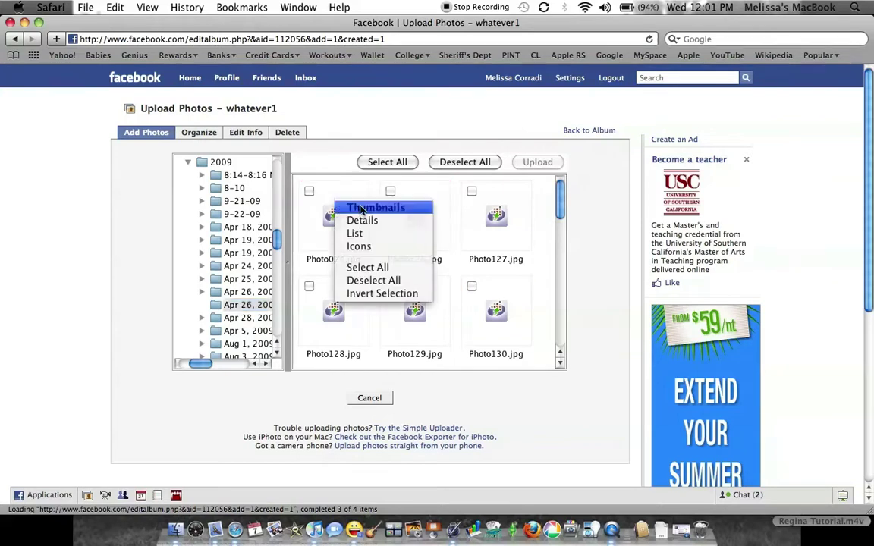
click(370, 246)
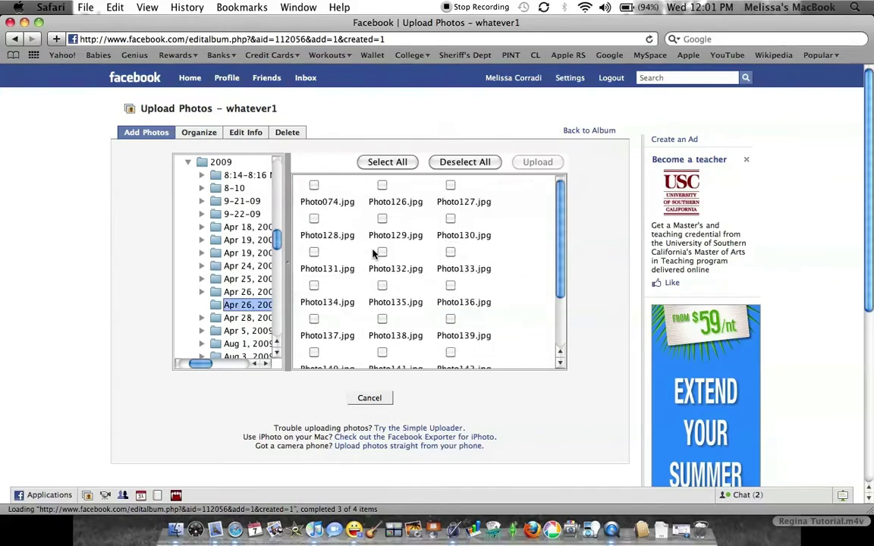
right_click(337, 205)
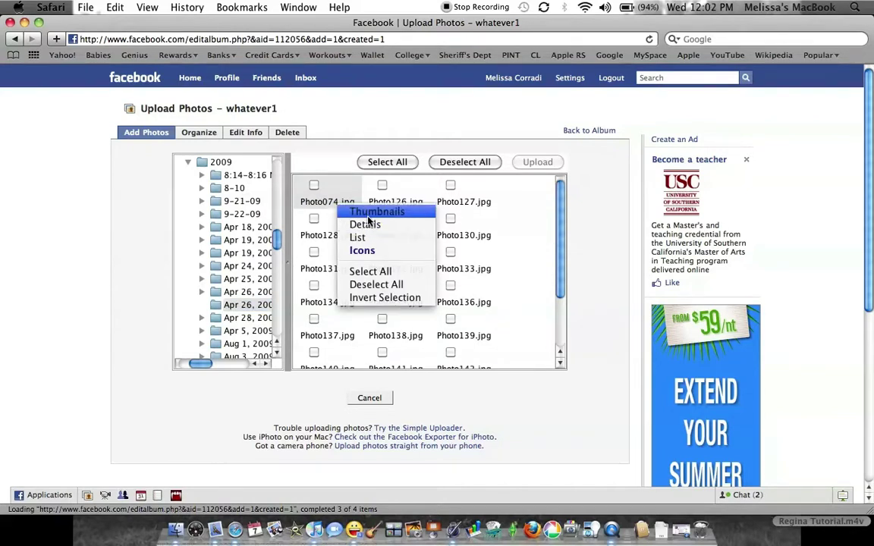
click(369, 215)
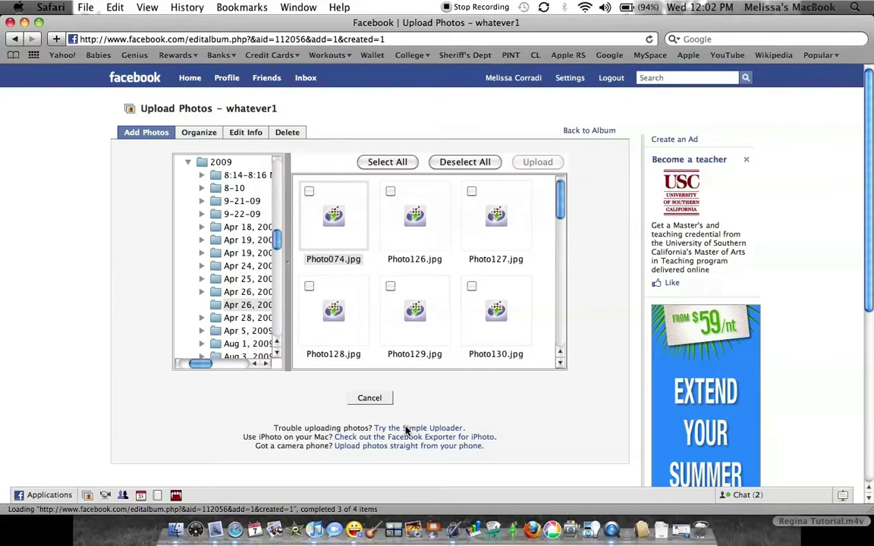
- Upload the dark event in the third row of iPhoto Events with the Simple Uploader, certifying the right to distribute the photos
click(405, 429)
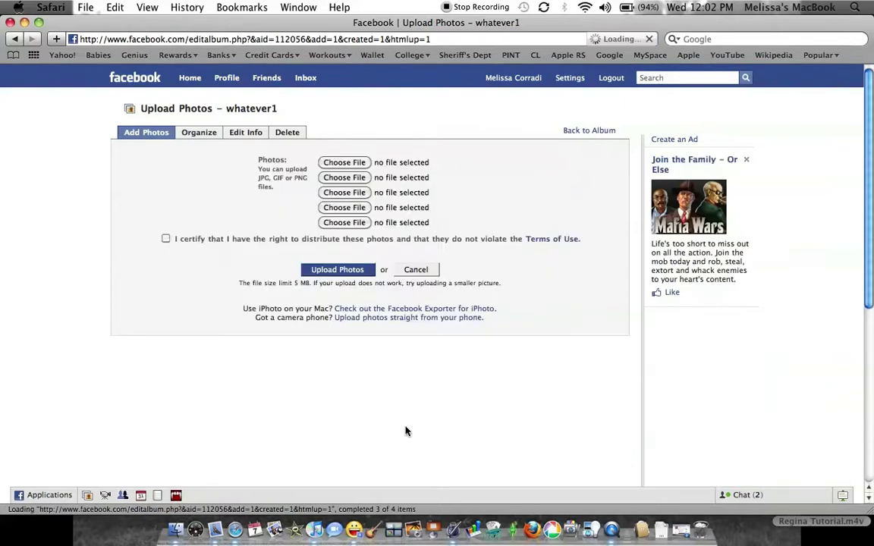
click(346, 163)
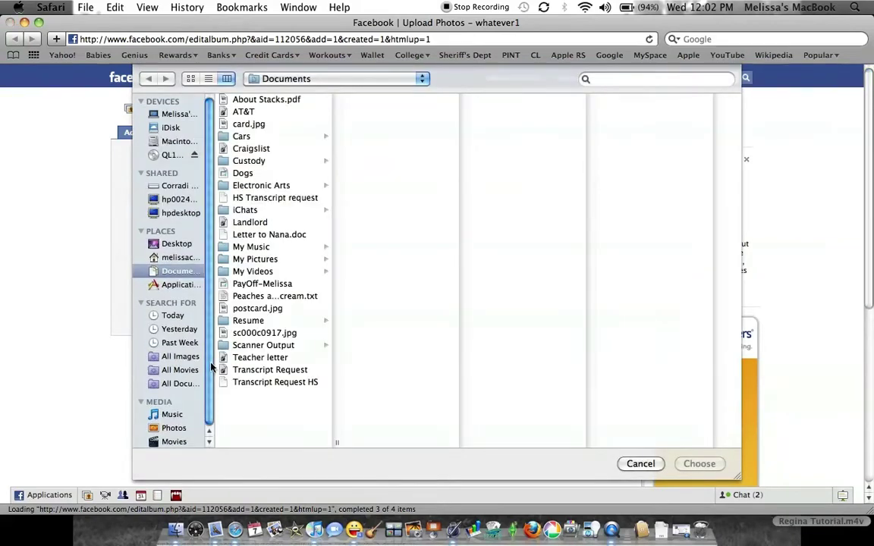
click(170, 428)
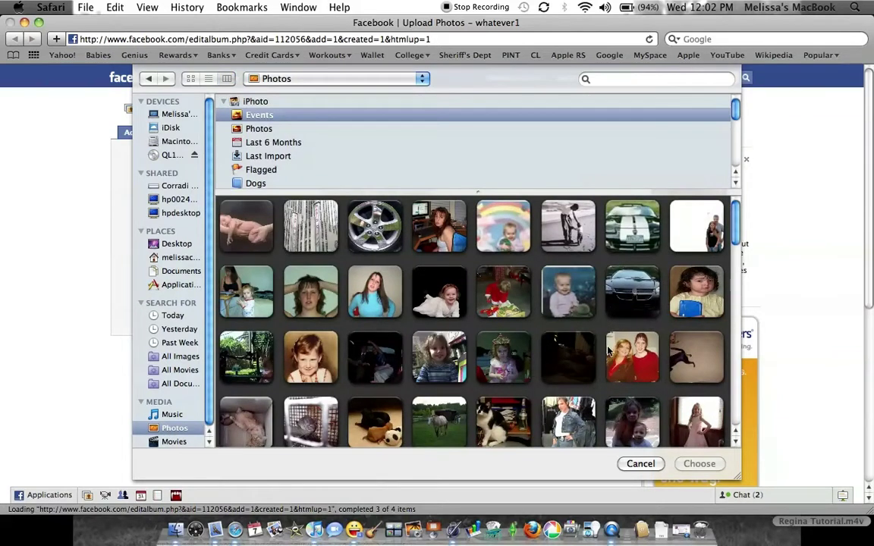
click(573, 358)
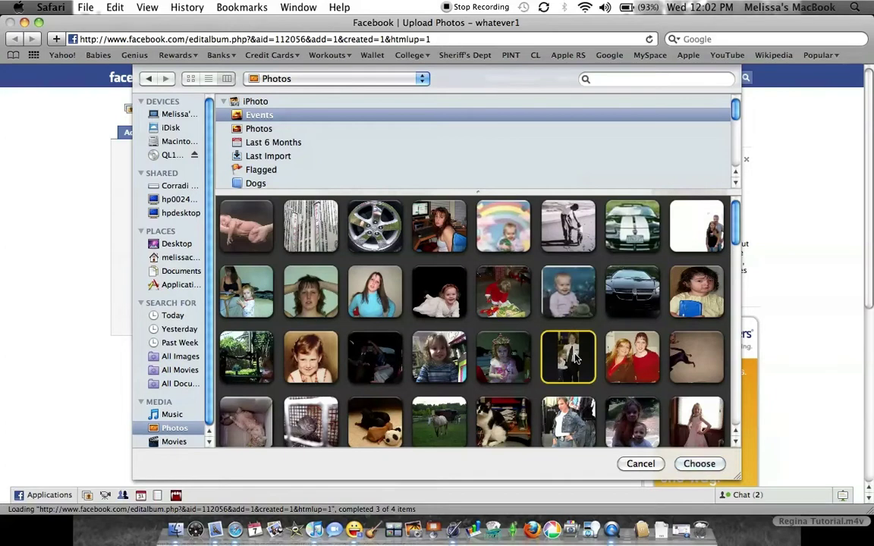
click(698, 464)
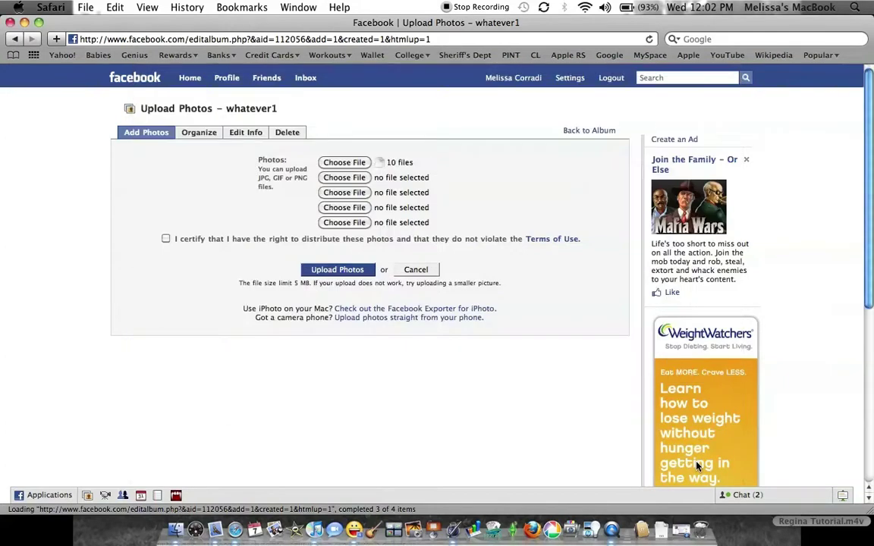
click(167, 239)
click(345, 271)
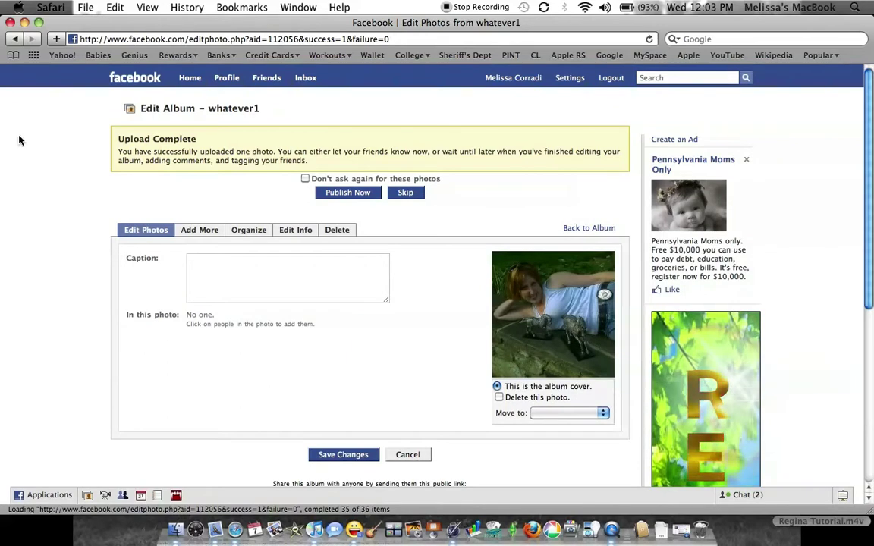
- Caption the uploaded photo "me with my horse statues"
click(246, 267)
text(me with my h)
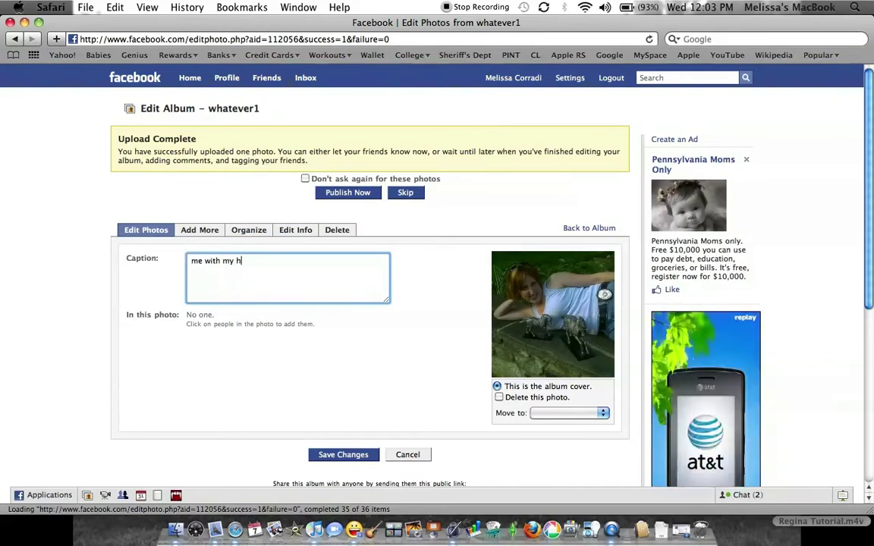
text(orse statues)
- Go to the album's Add More page, skipping publication of the photos, and return to the Facebook home page
click(203, 231)
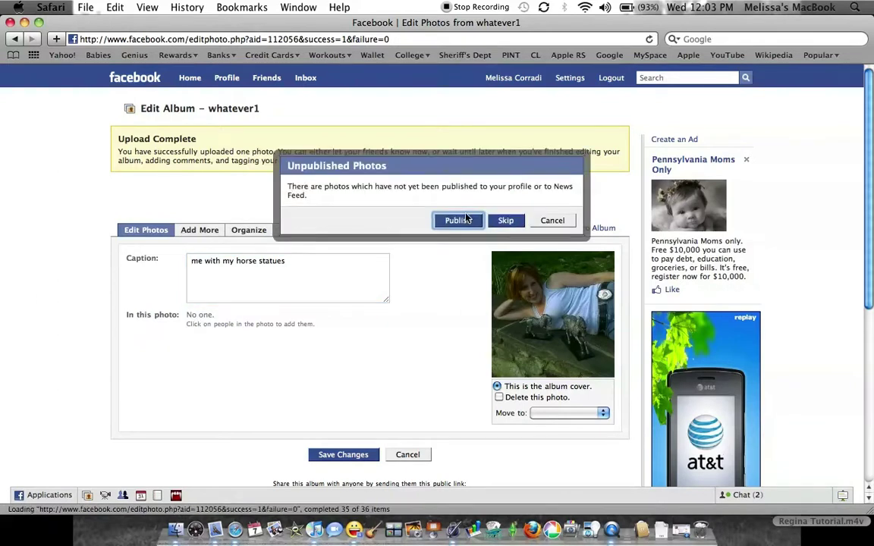
click(502, 221)
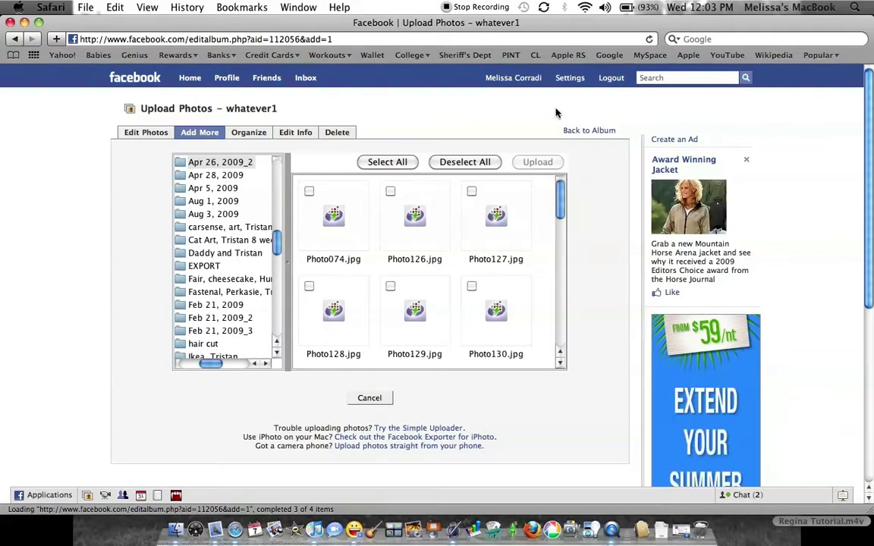
click(190, 78)
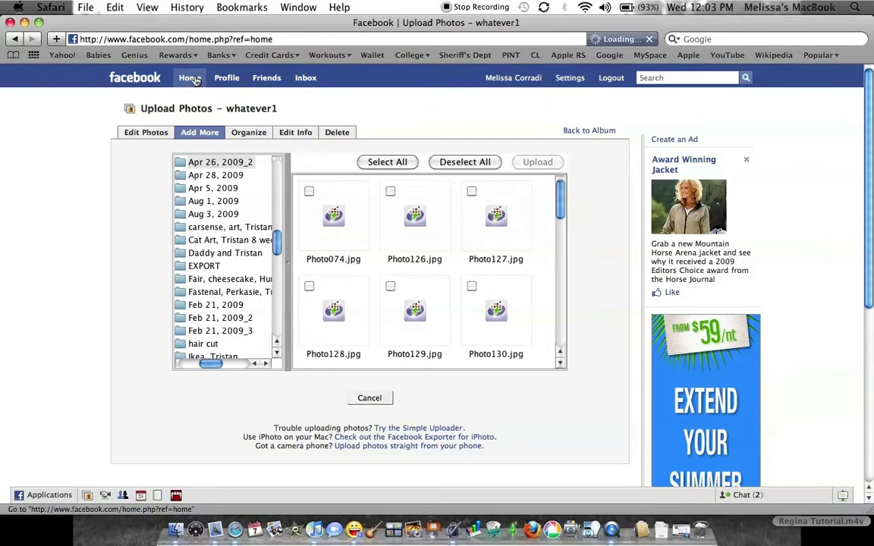